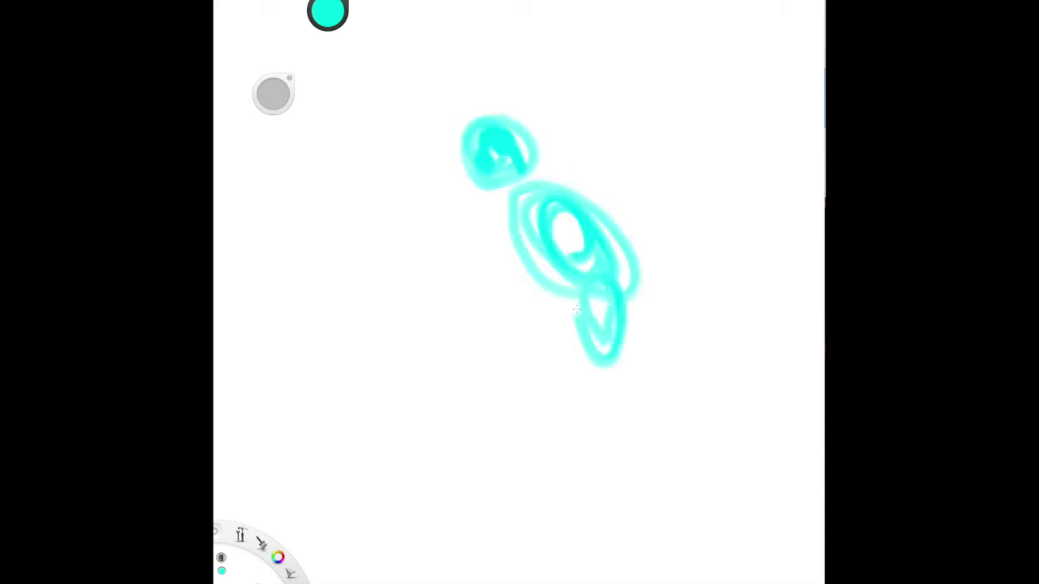
Sketch a cyan stick figure with head, body, arms, legs and feet
left_click_drag(584, 228, 597, 422)
mouse_move(584, 325)
left_mouse_down()
mouse_move(754, 449)
mouse_move(811, 535)
left_mouse_up()
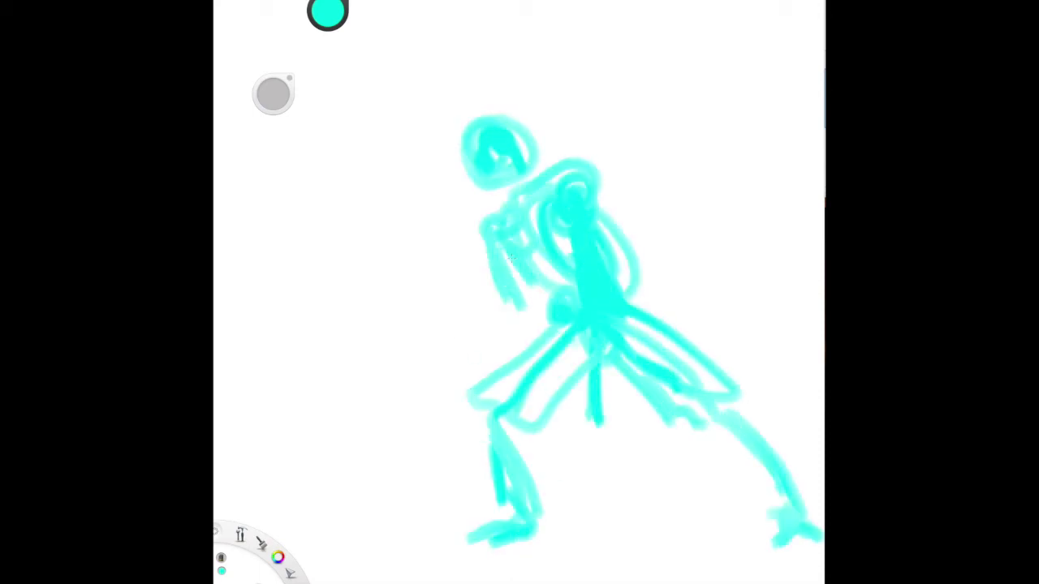
left_click_drag(519, 430, 479, 539)
left_click_drag(487, 243, 470, 105)
left_click_drag(568, 333, 519, 438)
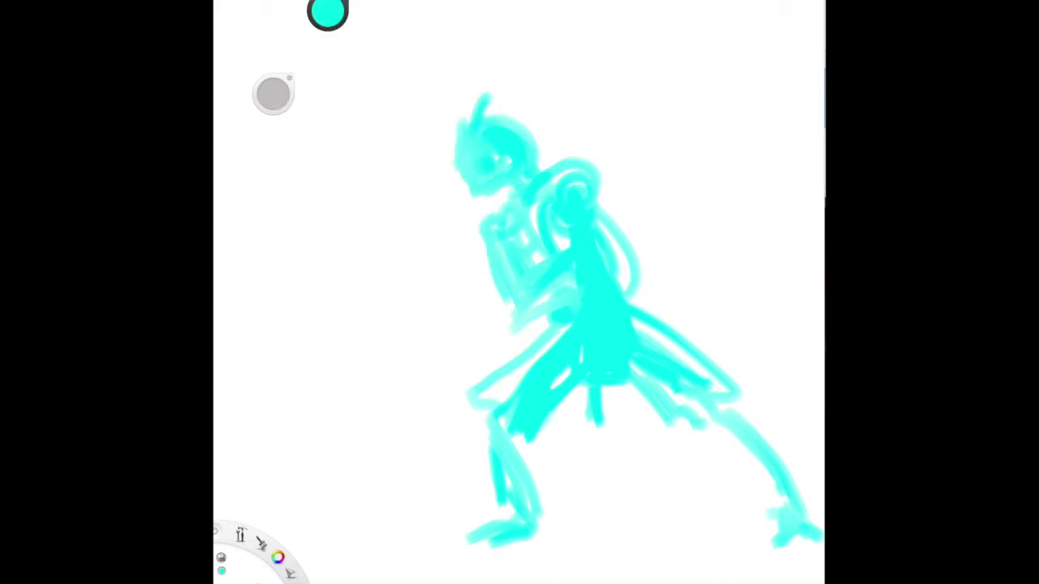
Lasso the figure's lower body and try moving it, then undo the misplaced move
left_click_drag(385, 438, 387, 297)
left_click_drag(433, 429, 521, 396)
key("ctrl+z")
Fill the torso and legs with cyan strokes
left_click_drag(495, 463, 568, 357)
left_click_drag(730, 430, 617, 341)
left_click_drag(495, 203, 535, 301)
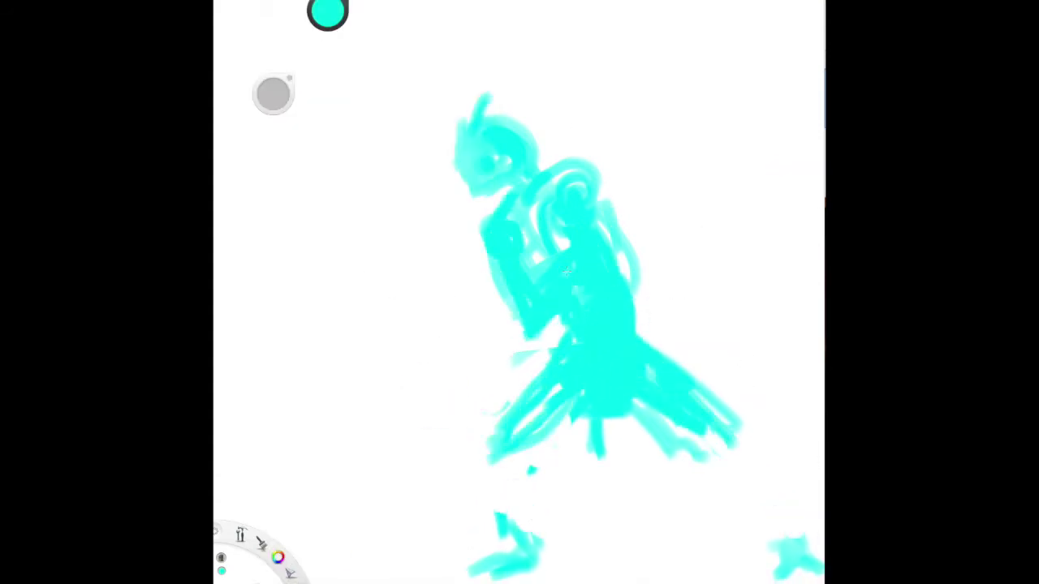
left_click_drag(584, 154, 511, 308)
left_click_drag(487, 471, 560, 389)
left_click_drag(533, 475, 498, 568)
Select the whole figure and shift it to the left
left_click_drag(719, 463, 800, 557)
left_click_drag(349, 73, 812, 560)
left_click_drag(568, 309, 462, 300)
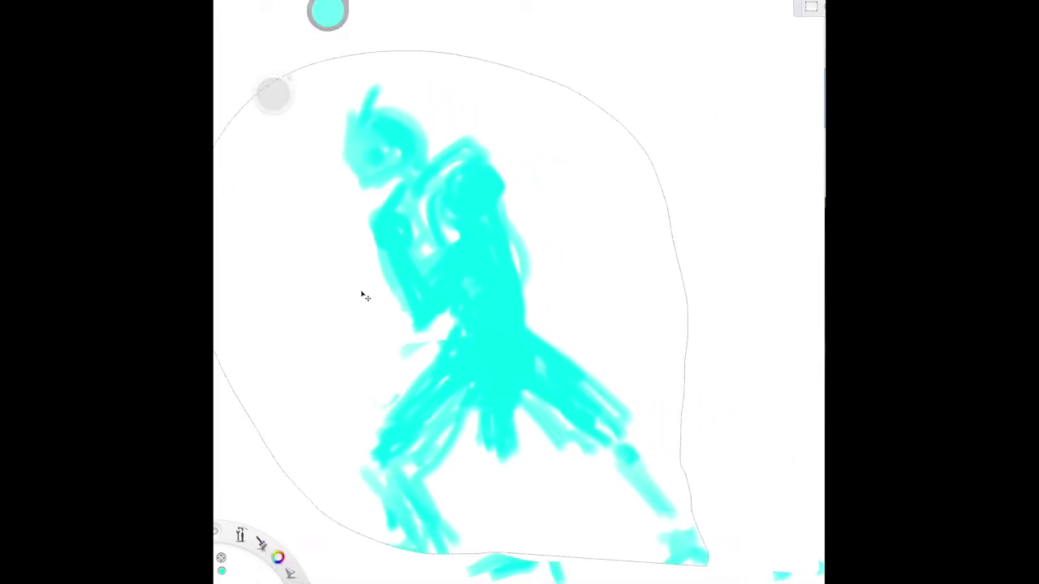
Thicken the torso, extend the right leg, and fill in shoulders and left leg
mouse_move(527, 267)
left_mouse_down()
mouse_move(539, 333)
mouse_move(762, 568)
left_mouse_up()
left_click_drag(486, 580, 414, 474)
left_click_drag(405, 174, 390, 316)
left_click_drag(442, 154, 524, 268)
left_click_drag(528, 398, 503, 454)
left_click_drag(381, 195, 405, 316)
Add shoulder spikes, a right-reaching arm, and a spiky cape fanning out right
mouse_move(454, 154)
left_mouse_down()
mouse_move(527, 244)
mouse_move(617, 77)
left_mouse_up()
left_click_drag(487, 122, 694, 40)
left_click_drag(535, 260, 767, 215)
left_click_drag(536, 268, 624, 329)
left_click_drag(535, 243, 821, 199)
left_click_drag(560, 301, 758, 357)
left_click_drag(568, 438, 576, 531)
left_click_drag(535, 243, 685, 227)
Add lower-leg strokes and fill in the cape more densely
left_click_drag(560, 259, 783, 243)
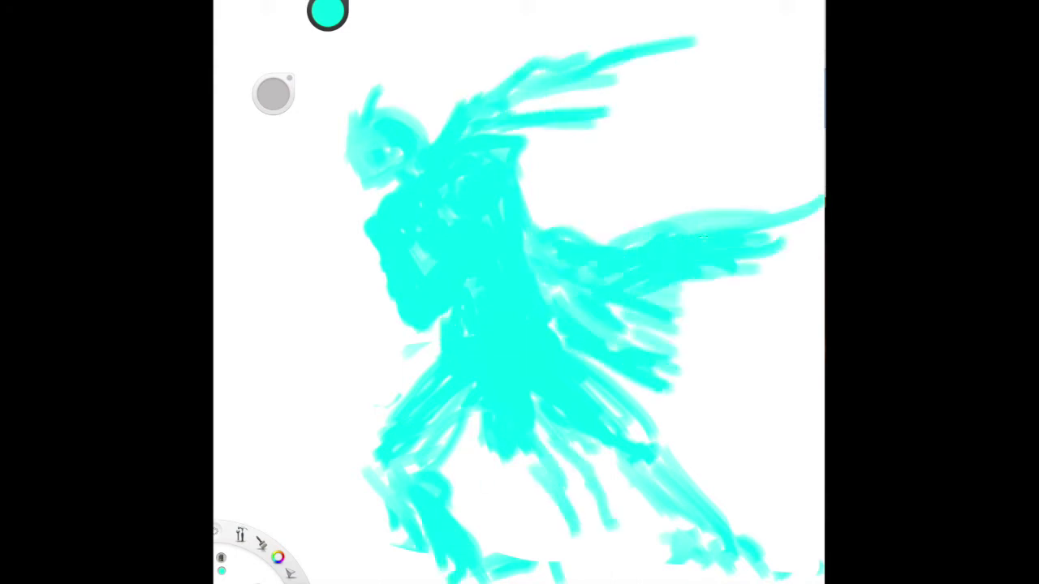
left_click_drag(608, 276, 787, 328)
left_click_drag(572, 348, 750, 365)
left_click_drag(584, 389, 742, 576)
left_click_drag(673, 390, 811, 572)
left_click_drag(734, 239, 803, 279)
Lengthen the right leg, fill the legs and lower torso, thicken the cape and head
left_click_drag(645, 345, 758, 425)
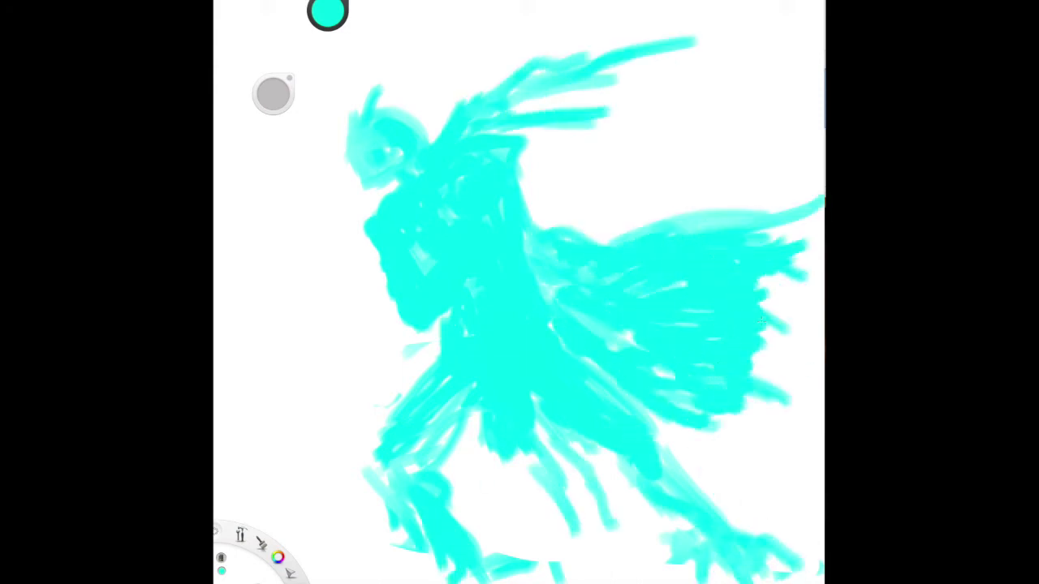
left_click_drag(552, 418, 617, 495)
left_click_drag(459, 422, 540, 486)
left_click_drag(581, 317, 645, 349)
left_click_drag(471, 410, 406, 467)
left_click_drag(475, 386, 393, 499)
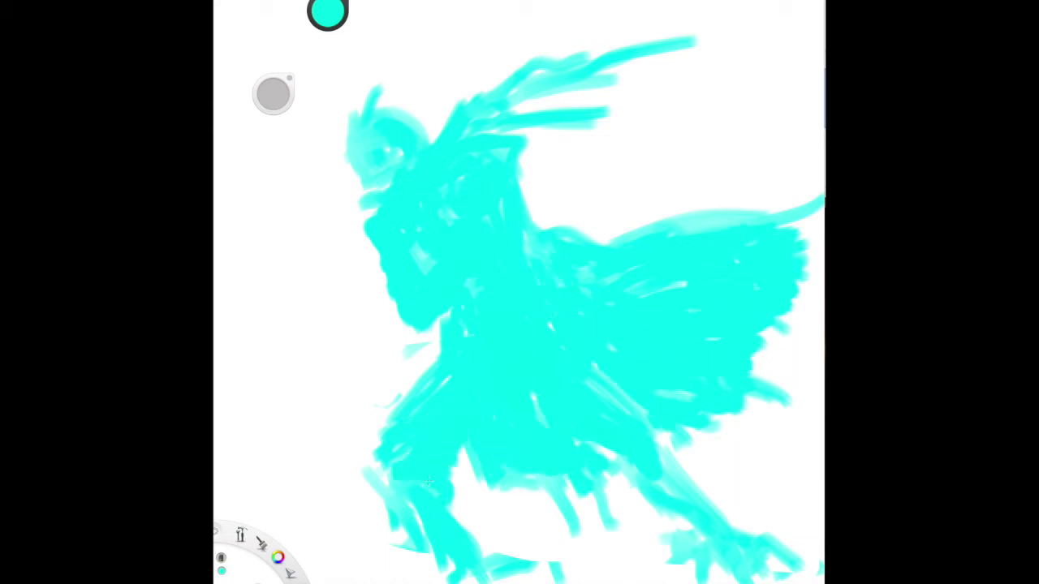
left_click_drag(503, 503, 451, 580)
left_click_drag(402, 146, 373, 183)
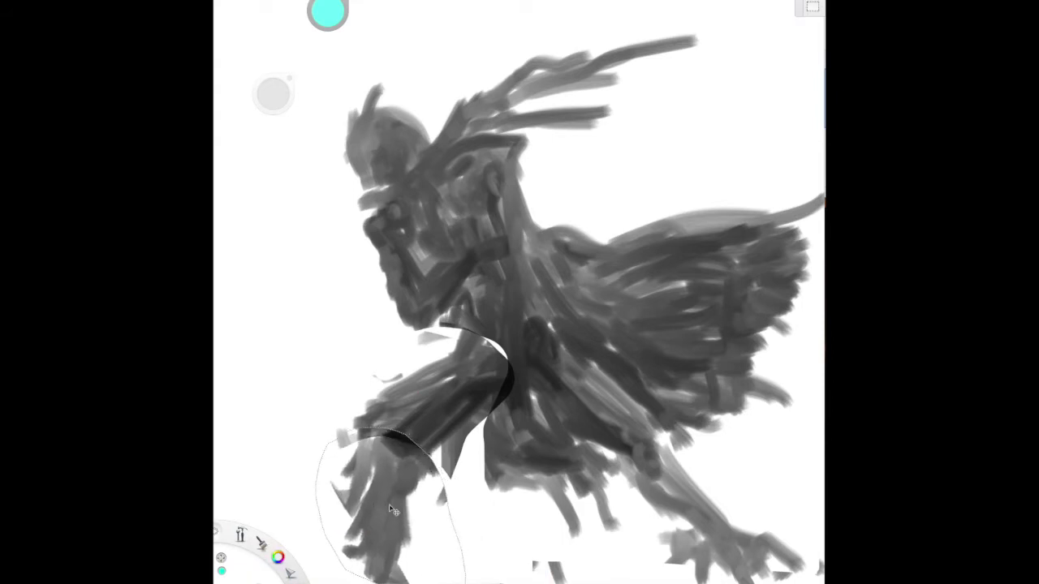
Paint grey over the right leg, then cover the left leg and middle gap in darker grey
left_click_drag(657, 454, 730, 552)
left_click_drag(584, 365, 641, 442)
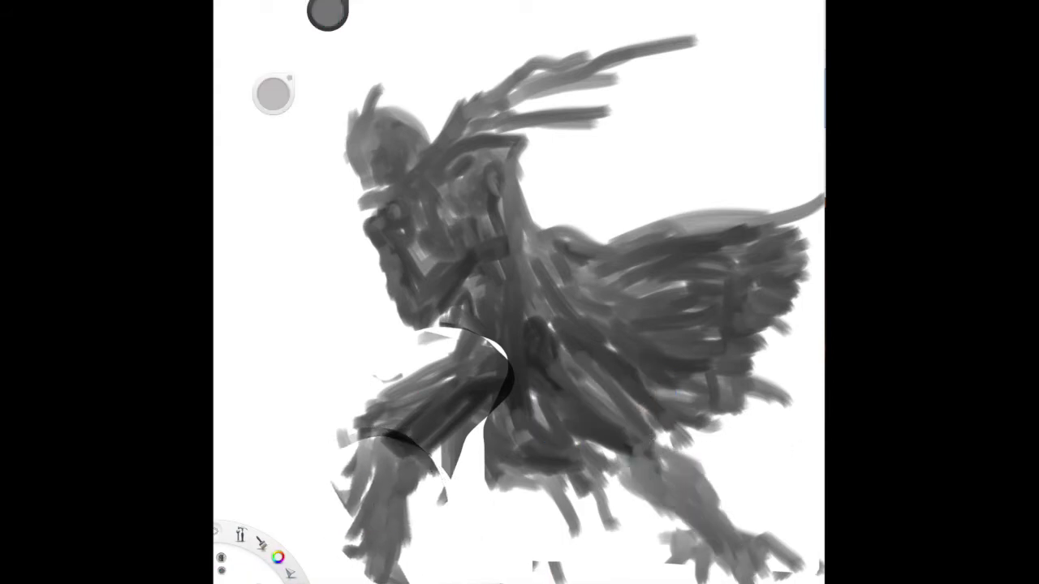
left_click(649, 484)
left_click_drag(486, 340, 381, 454)
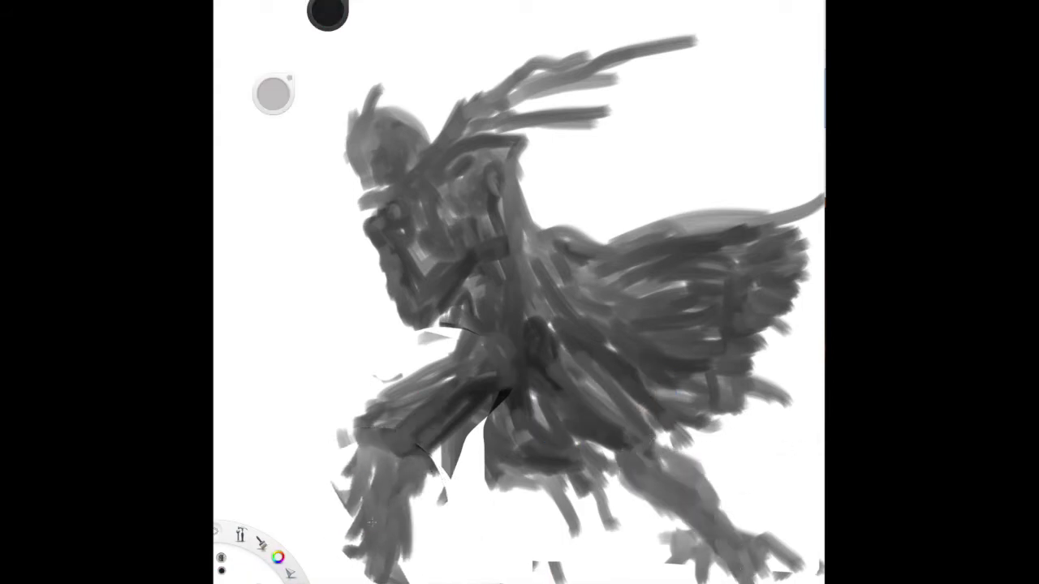
left_click_drag(422, 487, 369, 568)
left_click_drag(507, 365, 466, 487)
left_click_drag(366, 231, 406, 300)
Lighten the arm and darken the torso, head, lower-right leg and cape
left_click_drag(511, 146, 491, 219)
left_click_drag(503, 174, 519, 260)
mouse_move(467, 248)
left_mouse_down()
mouse_move(432, 164)
mouse_move(406, 276)
mouse_move(397, 155)
left_mouse_up()
left_click_drag(422, 122, 357, 203)
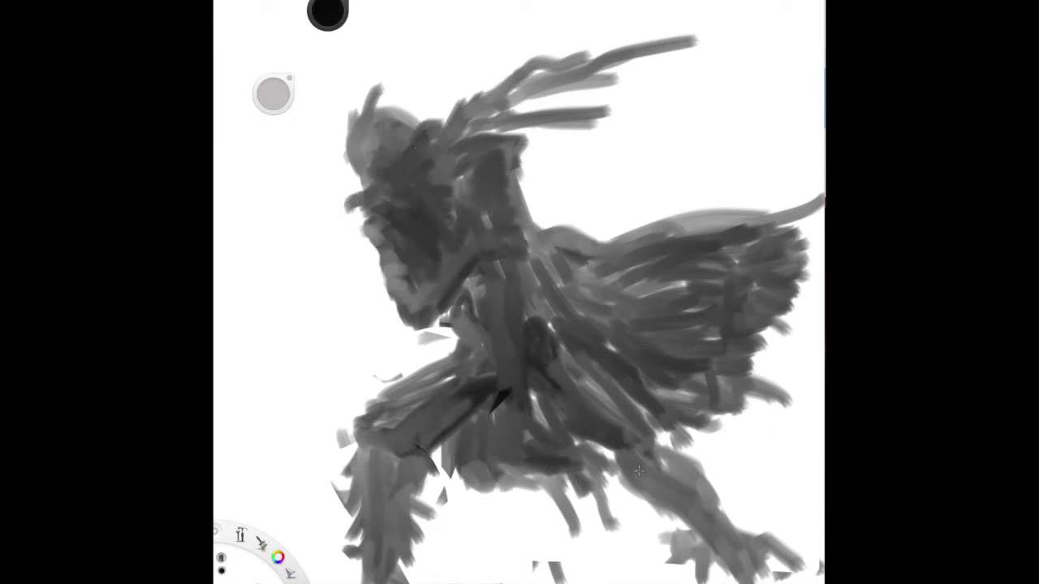
left_click_drag(714, 560, 592, 421)
left_click_drag(568, 268, 714, 397)
left_click_drag(771, 243, 641, 373)
Darken the lower body, left leg, head and torso, cover the cape's light spot; undo last head strokes
left_click_drag(600, 454, 495, 406)
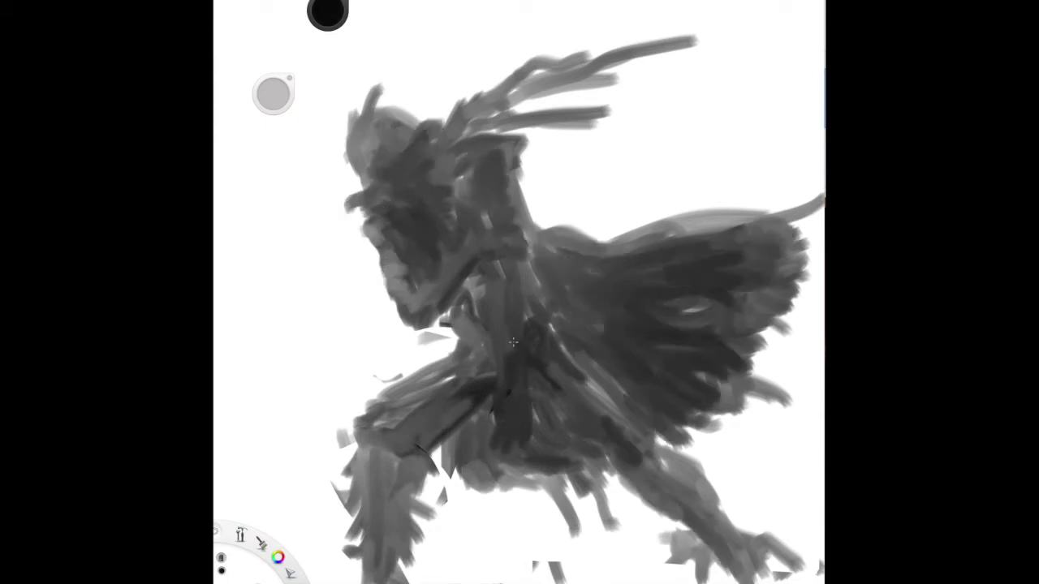
left_click_drag(511, 341, 394, 568)
left_click_drag(470, 276, 466, 337)
mouse_move(365, 136)
left_mouse_down()
mouse_move(361, 185)
mouse_move(410, 154)
left_mouse_up()
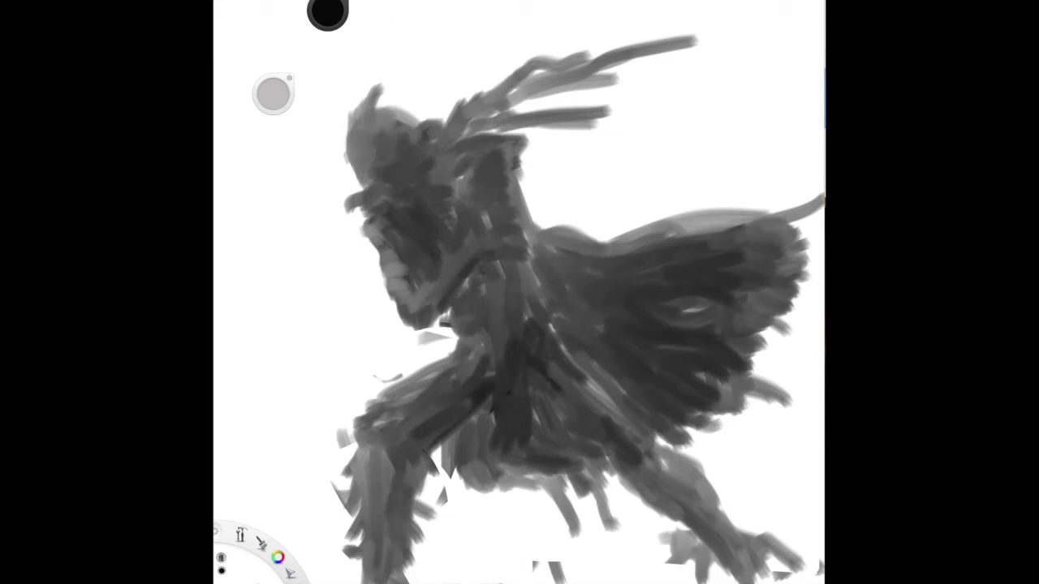
left_click_drag(779, 300, 662, 353)
mouse_move(377, 138)
left_mouse_down()
mouse_move(355, 158)
mouse_move(396, 159)
left_mouse_up()
key("ctrl+z")
key("ctrl+z")
Blend the upper spikes into broader shapes and lay lighter grey over head, neck and torso
left_click_drag(512, 265, 520, 242)
left_click_drag(507, 101, 673, 36)
left_click_drag(520, 122, 597, 134)
left_click_drag(438, 142, 491, 199)
left_click_drag(507, 231, 507, 268)
mouse_move(503, 308)
left_mouse_down()
mouse_move(503, 389)
mouse_move(390, 418)
left_mouse_up()
left_click(361, 138)
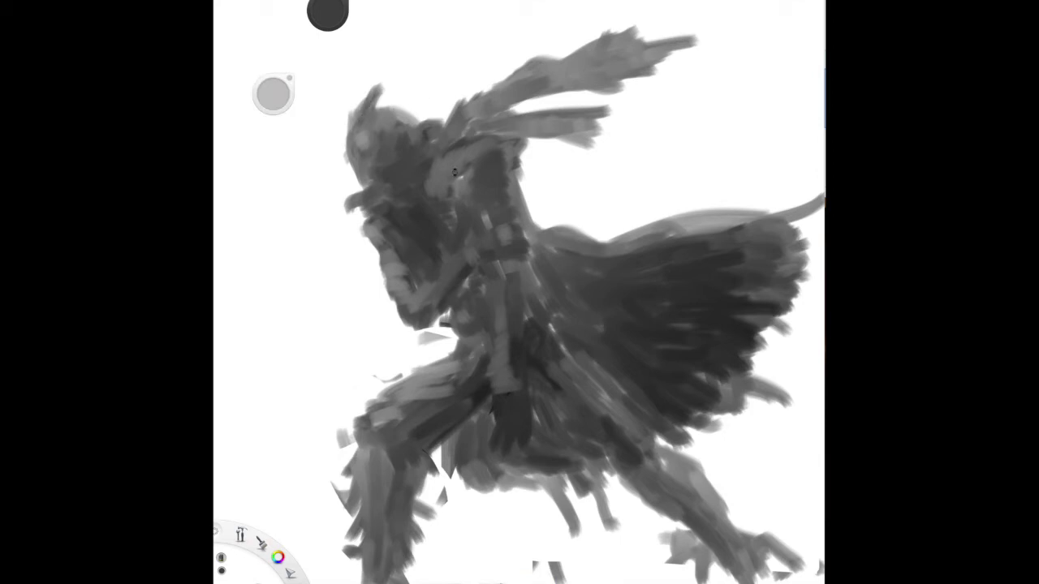
Darken the head, face, neck, beak and back of the helmet
mouse_move(361, 155)
left_mouse_down()
mouse_move(353, 138)
mouse_move(361, 158)
mouse_move(390, 166)
left_mouse_up()
mouse_move(369, 130)
left_mouse_down()
mouse_move(396, 171)
mouse_move(402, 150)
mouse_move(361, 174)
mouse_move(409, 180)
mouse_move(424, 150)
left_mouse_up()
left_click_drag(348, 118, 357, 174)
left_click_drag(396, 264, 406, 284)
left_click_drag(345, 203, 374, 212)
left_click_drag(369, 163, 401, 188)
left_click_drag(422, 115, 434, 163)
mouse_move(426, 202)
left_mouse_down()
mouse_move(406, 180)
mouse_move(410, 300)
left_mouse_up()
Darken the chest, neck, shoulder, belt area and arm
left_click_drag(349, 151, 373, 178)
mouse_move(511, 122)
left_mouse_down()
mouse_move(453, 148)
mouse_move(442, 195)
left_mouse_up()
left_click_drag(430, 158, 470, 219)
mouse_move(511, 146)
left_mouse_down()
mouse_move(499, 203)
mouse_move(523, 245)
mouse_move(471, 260)
left_mouse_up()
left_click_drag(450, 280, 426, 320)
left_click_drag(503, 228, 467, 260)
left_click_drag(519, 203, 487, 235)
Shade the lower torso, hand, chest, arm and hip
left_click_drag(482, 397, 495, 475)
left_click_drag(519, 369, 511, 462)
left_click_drag(459, 227, 430, 300)
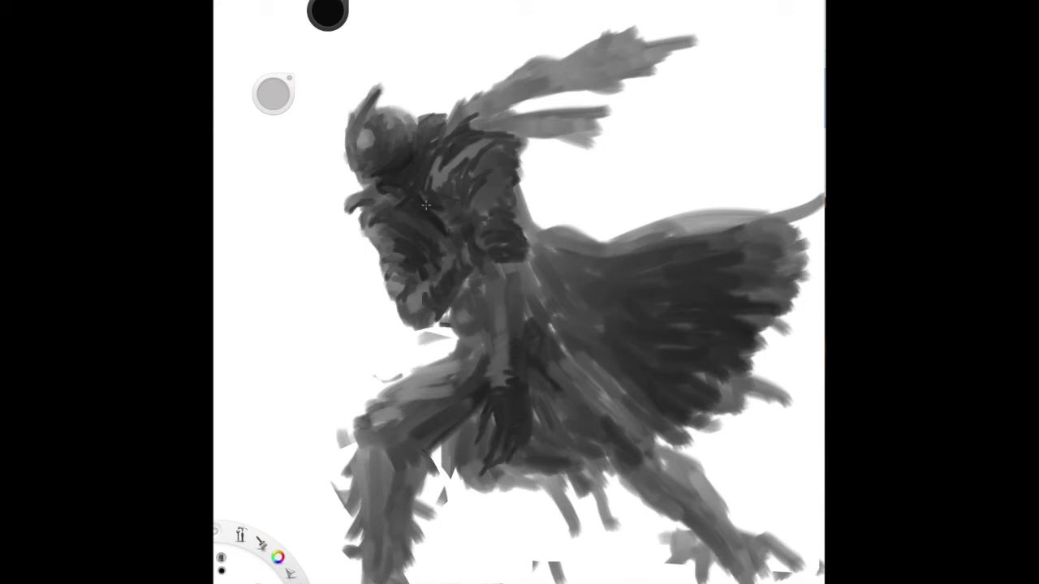
left_click_drag(446, 203, 463, 231)
left_click_drag(516, 268, 519, 333)
mouse_move(485, 292)
left_mouse_down()
mouse_move(512, 375)
mouse_move(475, 333)
left_mouse_up()
left_click_drag(463, 280, 478, 369)
Darken the left leg, cape, mid-body and lower-right leg with its claws
mouse_move(459, 396)
left_mouse_down()
mouse_move(390, 466)
mouse_move(402, 539)
left_mouse_up()
left_click_drag(418, 520, 399, 572)
left_click_drag(536, 388, 621, 459)
left_click_drag(559, 253, 596, 276)
mouse_move(626, 472)
left_mouse_down()
mouse_move(728, 576)
mouse_move(811, 580)
left_mouse_up()
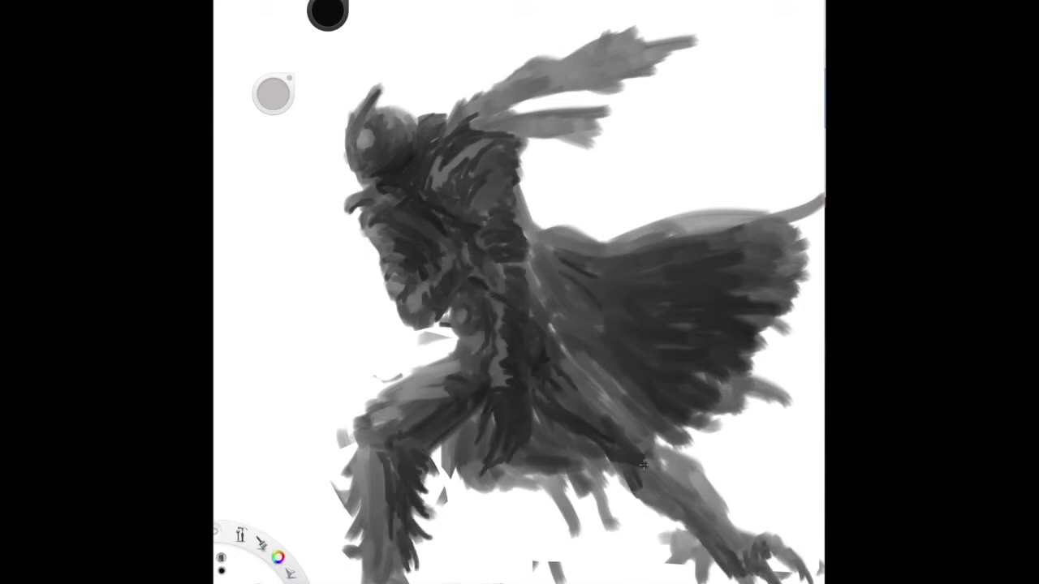
left_click_drag(588, 357, 662, 434)
left_click_drag(640, 487, 730, 568)
Darken and smooth the cape and adjacent shoulder, adding small marks on the lower body
left_click_drag(645, 437, 718, 378)
left_click_drag(569, 321, 606, 291)
left_click_drag(681, 268, 770, 227)
left_click_drag(527, 351, 613, 262)
left_click_drag(521, 259, 594, 209)
left_click_drag(657, 434, 746, 370)
left_click_drag(545, 411, 535, 453)
Shade the chest, shoulder and head's left edge, adding dark marks on face and chest
left_click_drag(516, 304, 487, 210)
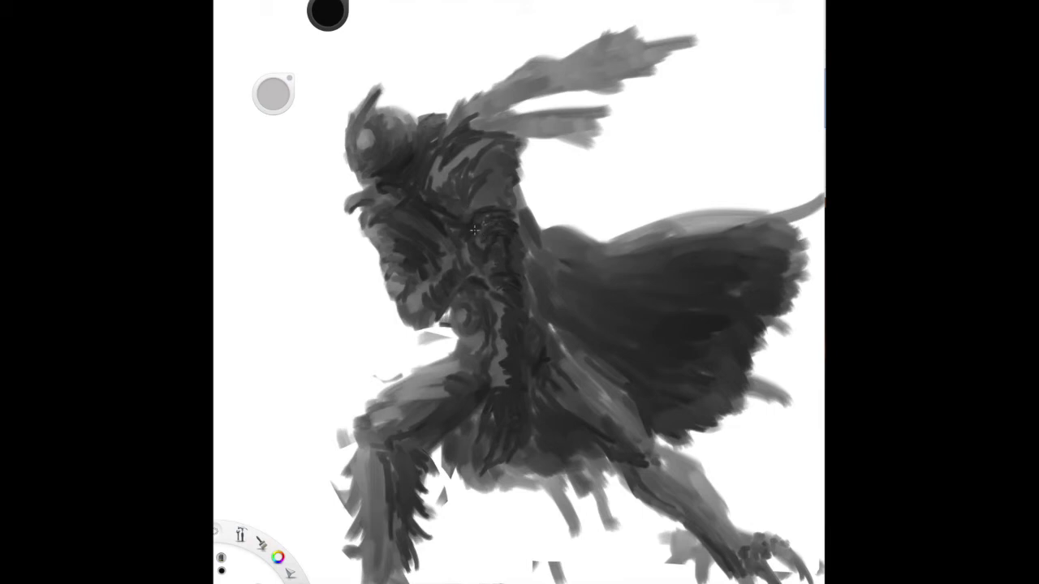
mouse_move(512, 179)
left_mouse_down()
mouse_move(495, 202)
mouse_move(479, 142)
left_mouse_up()
mouse_move(451, 195)
left_mouse_down()
mouse_move(442, 169)
mouse_move(351, 212)
left_mouse_up()
left_click_drag(357, 162, 370, 105)
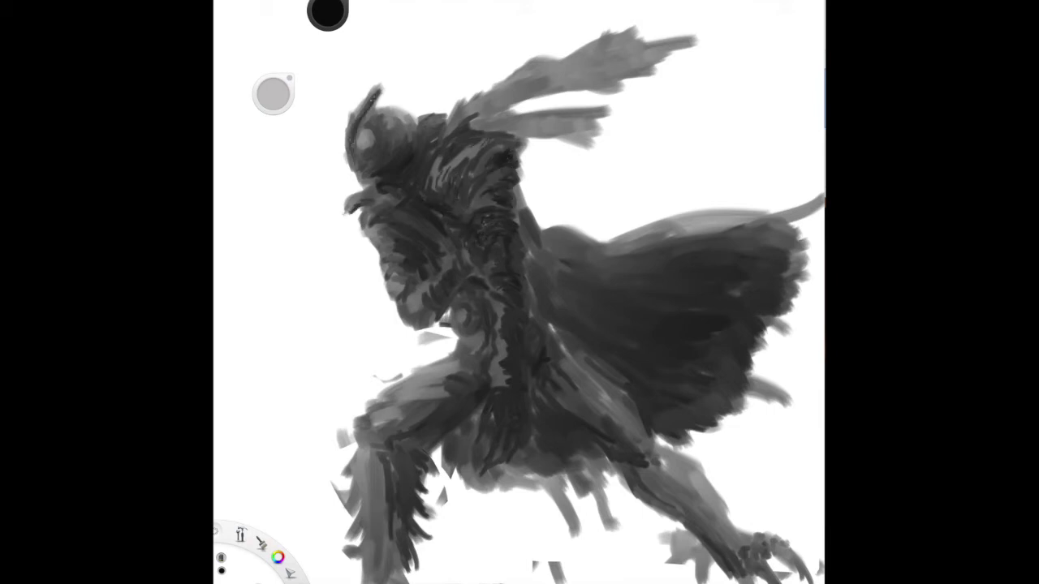
left_click_drag(387, 162, 355, 178)
mouse_move(403, 232)
left_mouse_down()
mouse_move(383, 249)
mouse_move(388, 212)
left_mouse_up()
left_click_drag(435, 173, 404, 162)
Shade around the chest disc and upper chest, smoothing the black linework with grey
left_click_drag(444, 309, 452, 357)
left_click_drag(461, 170, 469, 219)
left_click_drag(490, 194, 465, 218)
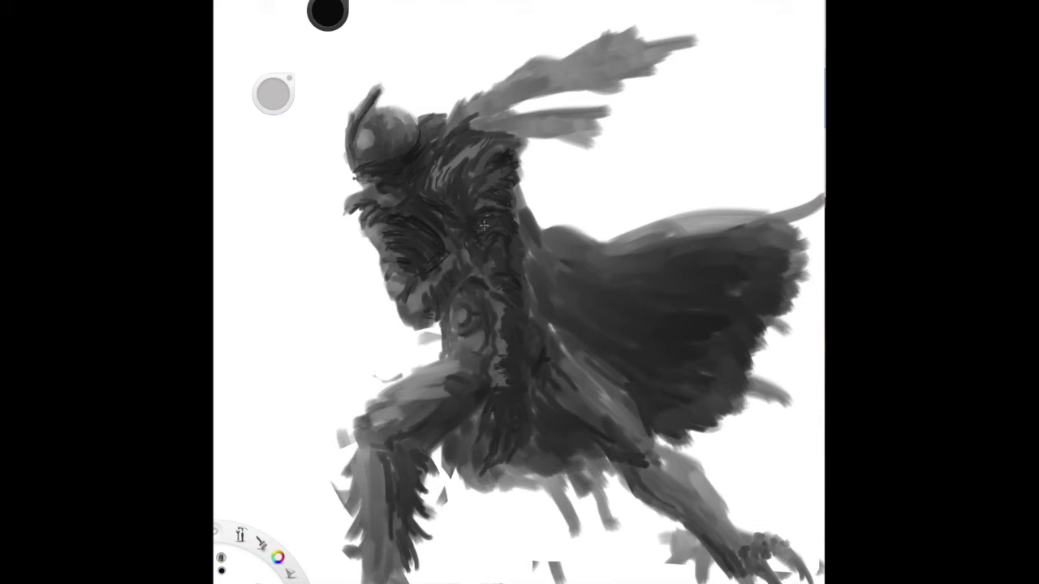
left_click_drag(475, 217, 454, 312)
mouse_move(442, 242)
left_mouse_down()
mouse_move(462, 264)
mouse_move(473, 244)
left_mouse_up()
mouse_move(507, 201)
left_mouse_down()
mouse_move(439, 284)
mouse_move(471, 239)
left_mouse_up()
Add dark strokes across chest, shoulder and arm, and repaint the light helmet dome darker
left_click_drag(442, 294, 456, 261)
left_click_drag(475, 225, 501, 232)
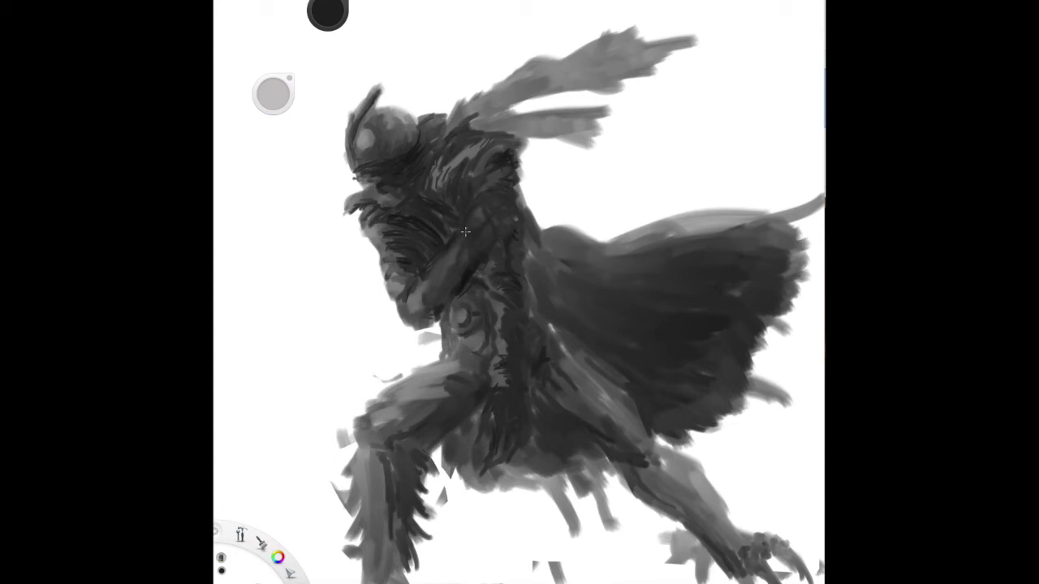
left_click_drag(466, 252, 423, 317)
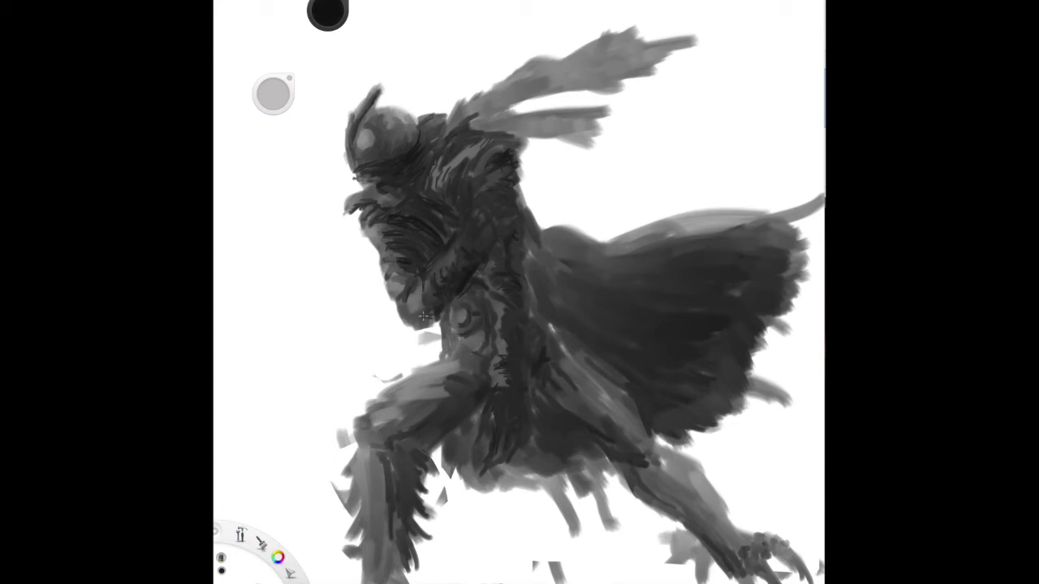
left_click_drag(485, 248, 512, 212)
left_click_drag(443, 278, 422, 321)
left_click_drag(463, 264, 518, 188)
left_click_drag(442, 183, 385, 202)
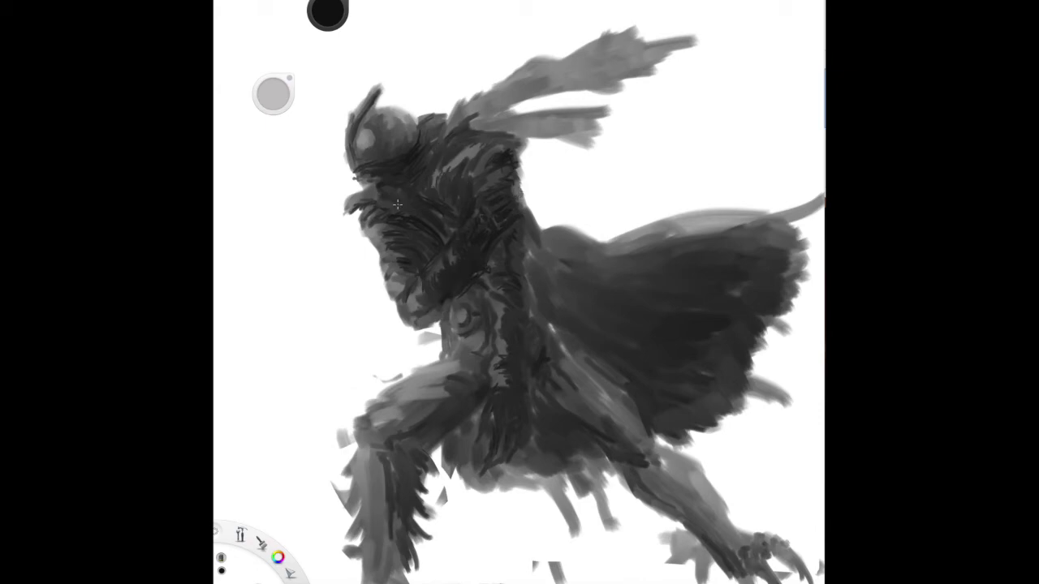
left_click_drag(389, 149, 414, 122)
left_click_drag(406, 161, 383, 116)
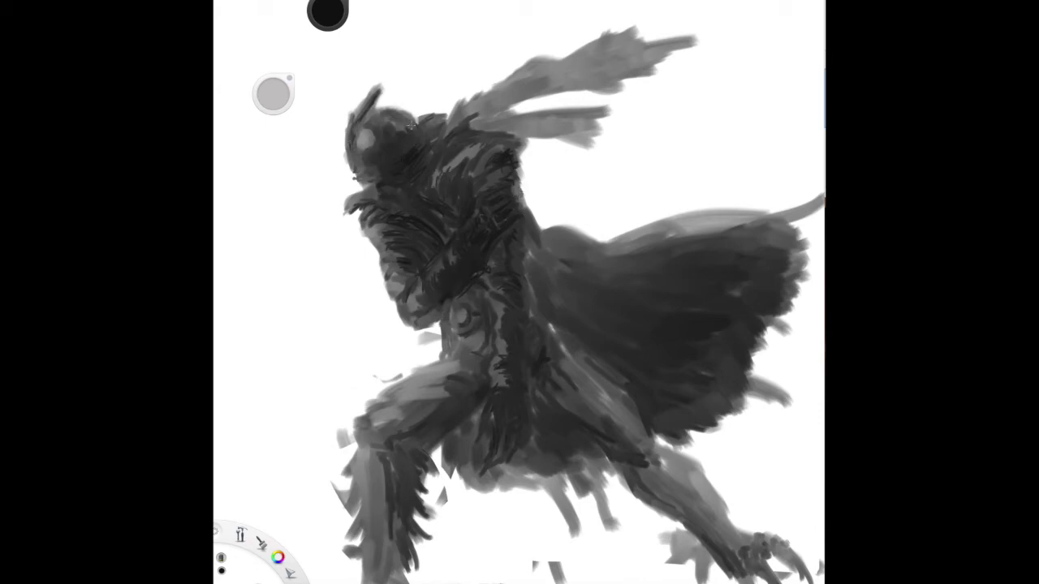
Pick black and darken the helmet with short strokes
left_click(366, 150, "alt")
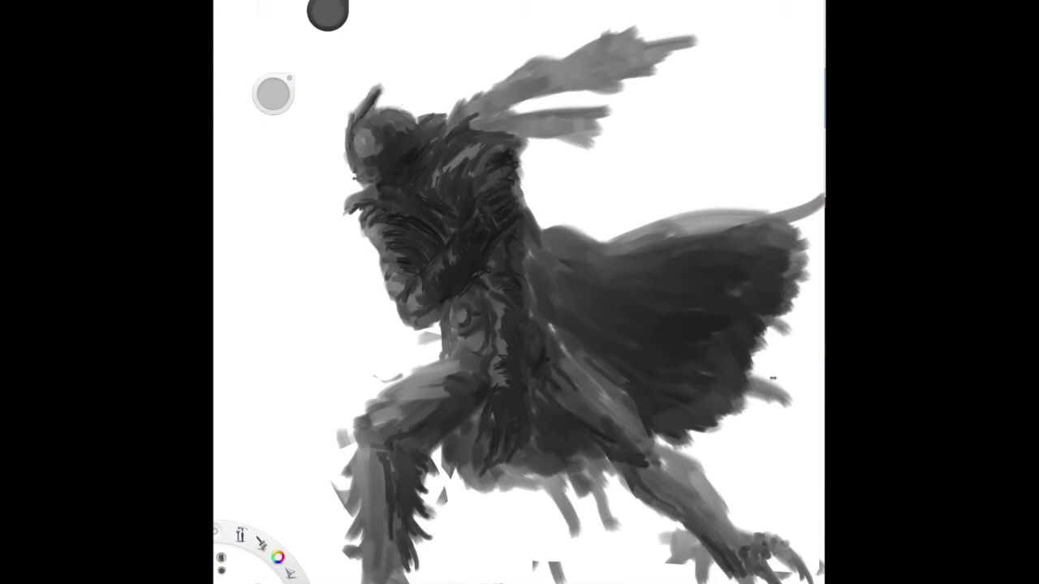
left_click(352, 138, "alt")
mouse_move(369, 154)
left_mouse_down()
mouse_move(381, 145)
mouse_move(369, 164)
left_mouse_up()
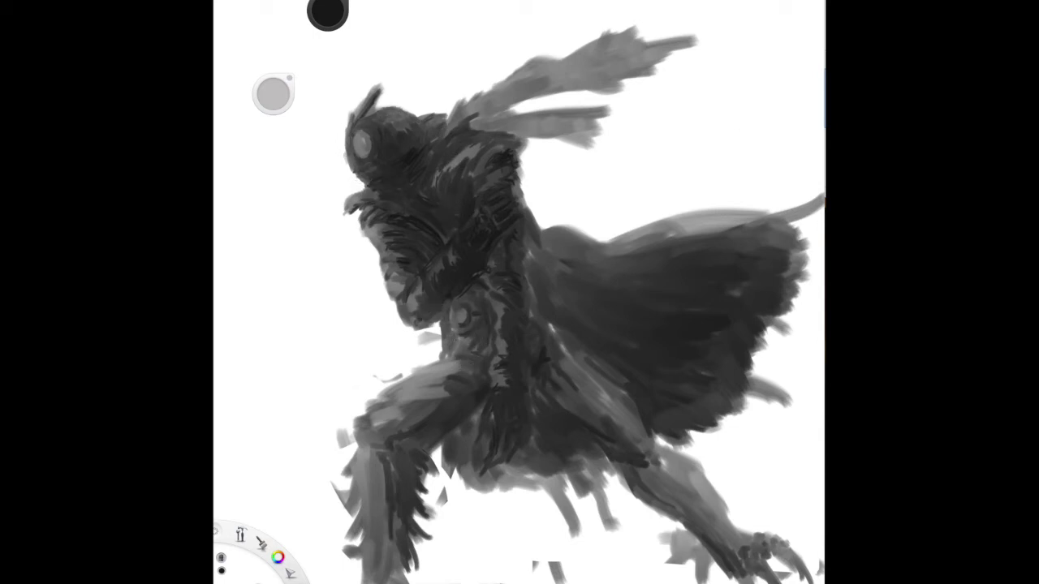
Paint the upper and lower scarf streaks bright red, plus a small red mark below the helmet
mouse_move(519, 75)
left_mouse_down()
mouse_move(471, 110)
mouse_move(563, 57)
left_mouse_up()
mouse_move(487, 106)
left_mouse_down()
mouse_move(637, 50)
mouse_move(475, 109)
mouse_move(657, 53)
left_mouse_up()
left_click_drag(650, 57, 605, 84)
mouse_move(487, 126)
left_mouse_down()
mouse_move(558, 118)
mouse_move(645, 42)
left_mouse_up()
left_click_drag(564, 58, 496, 98)
left_click_drag(601, 55, 690, 41)
mouse_move(560, 90)
left_mouse_down()
mouse_move(625, 80)
mouse_move(479, 118)
mouse_move(527, 91)
mouse_move(498, 122)
mouse_move(592, 114)
left_mouse_up()
mouse_move(503, 125)
left_mouse_down()
mouse_move(600, 136)
mouse_move(451, 120)
left_mouse_up()
left_click_drag(399, 179, 384, 189)
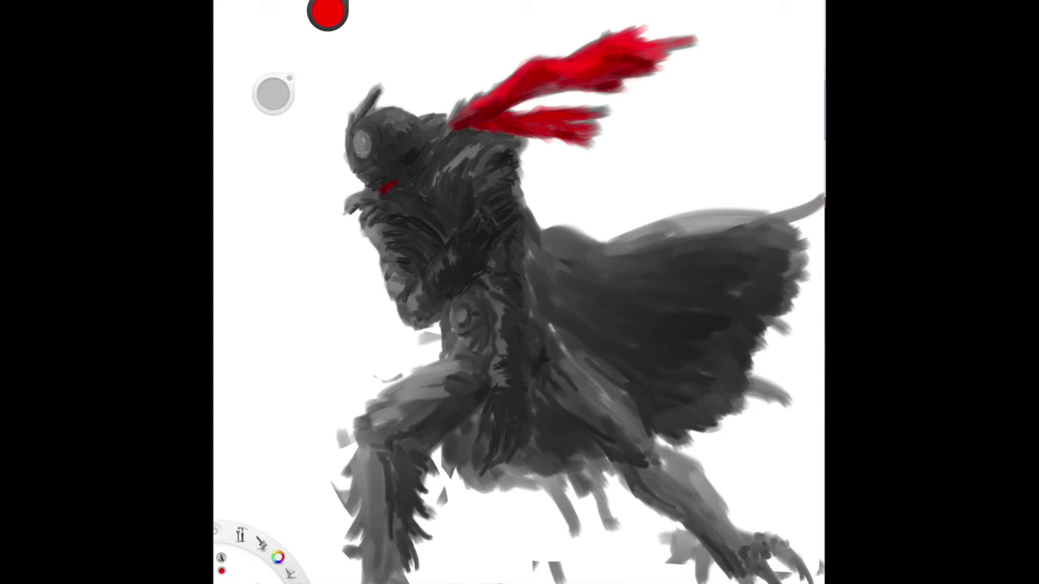
Paint a glowing red eye on the helmet and sample its bright red
left_click_drag(357, 139, 365, 151)
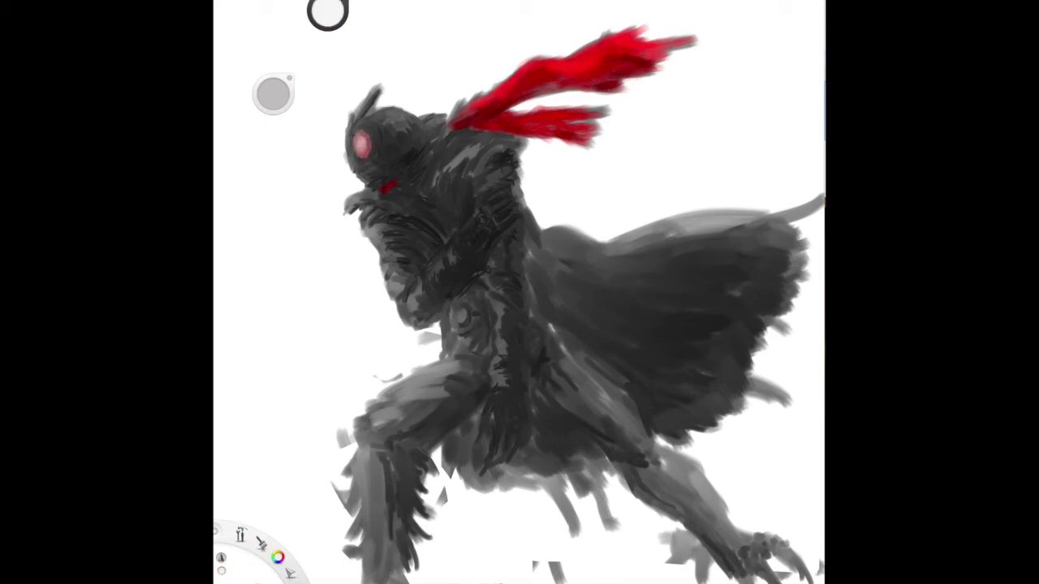
left_click(363, 146)
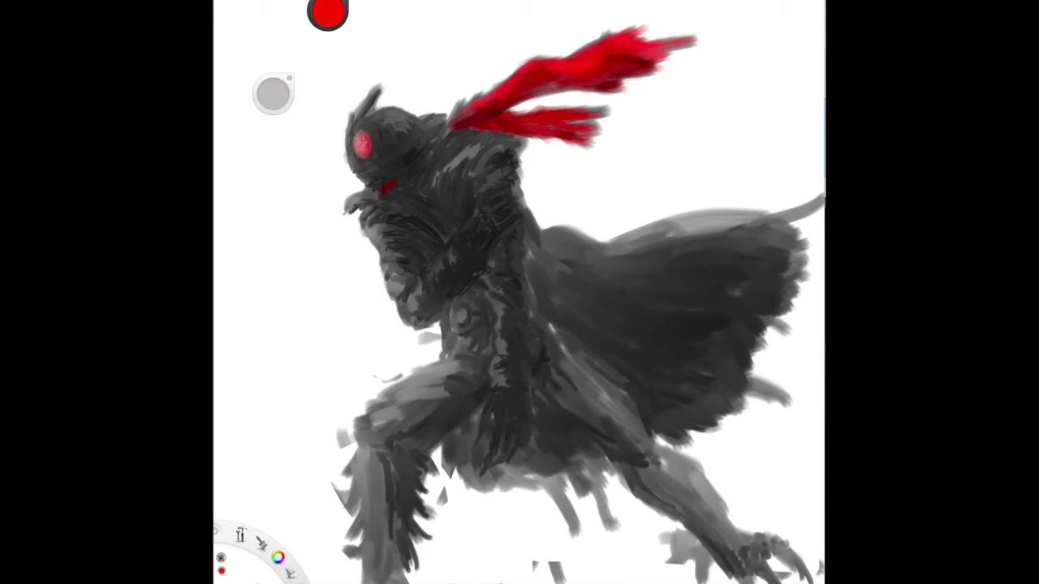
left_click(370, 143)
Alternate eyedropped reds and near-black to paint the belt, belly and cape edge
left_click(494, 271)
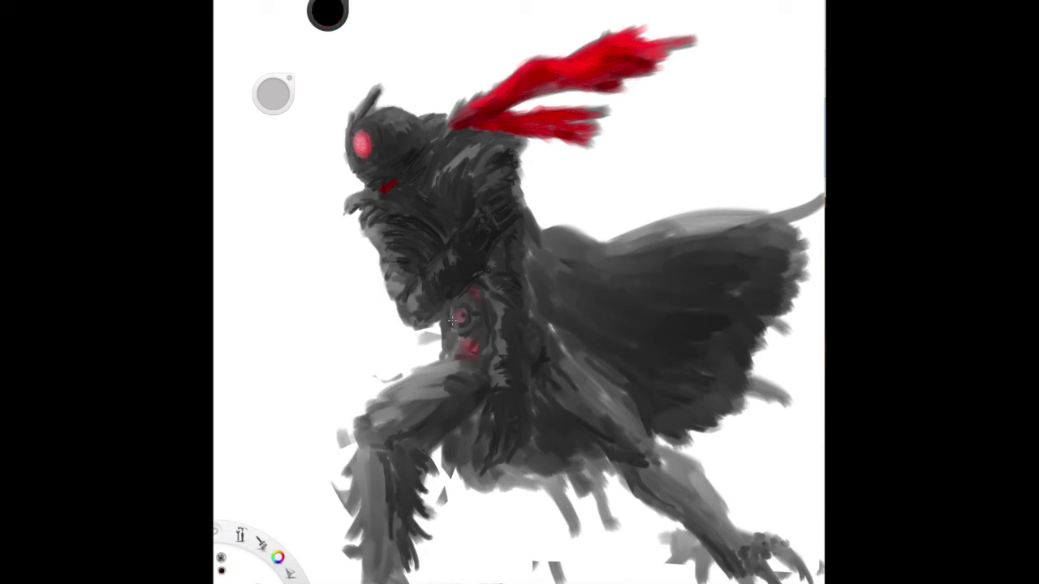
left_click(471, 360)
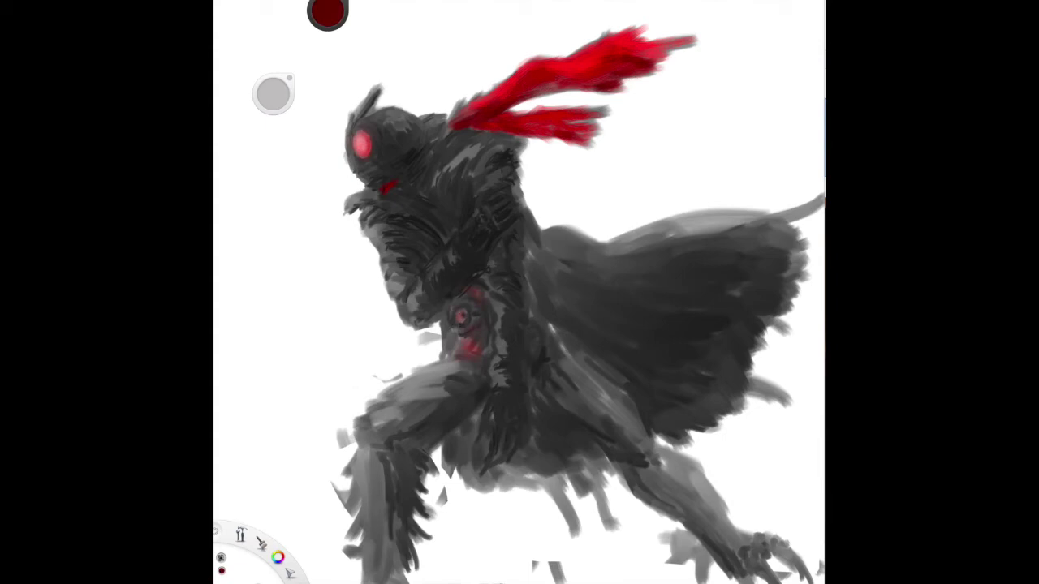
left_click(465, 318)
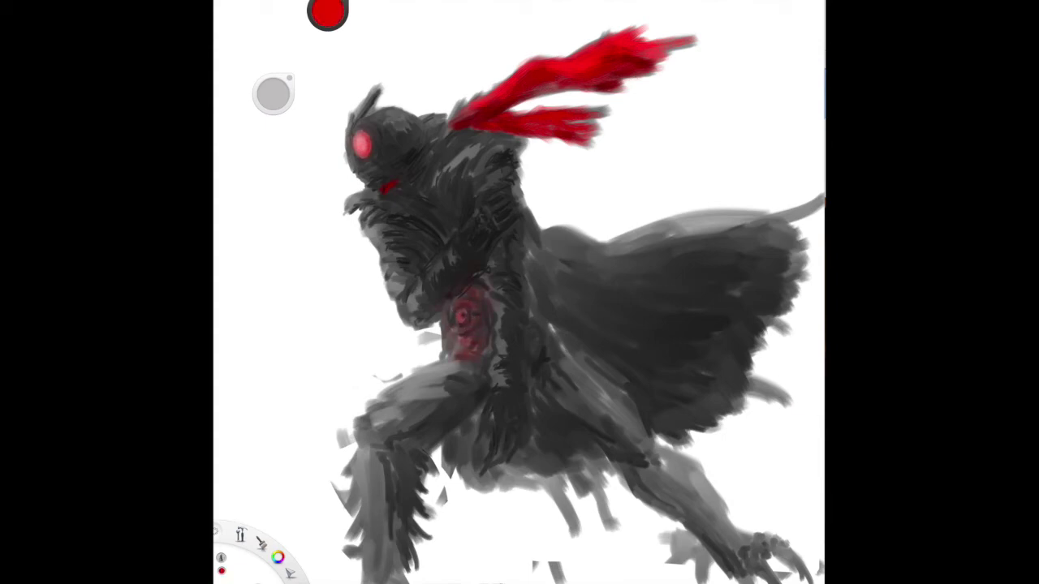
left_click(472, 301)
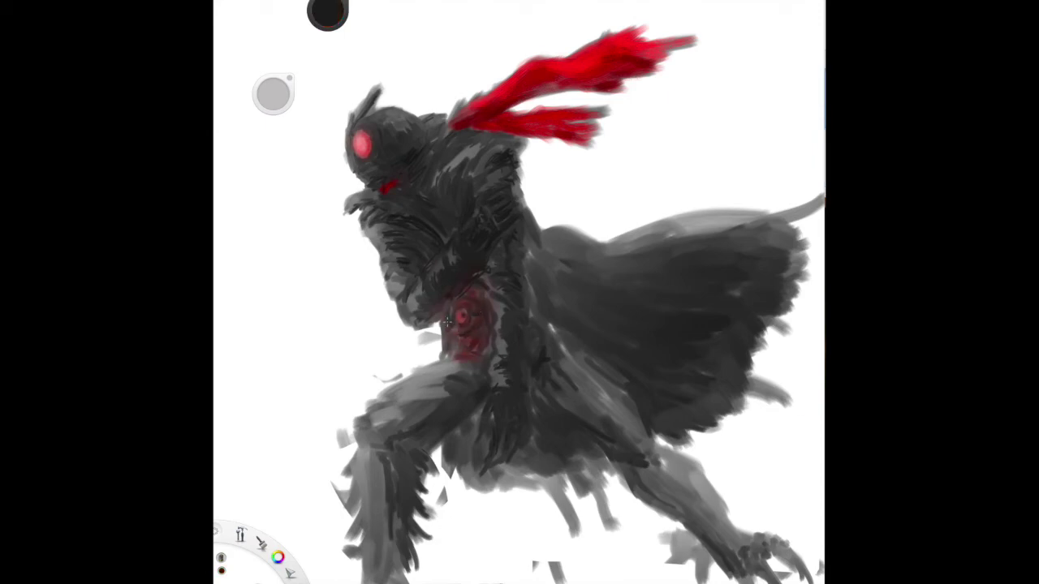
left_click_drag(486, 345, 430, 369)
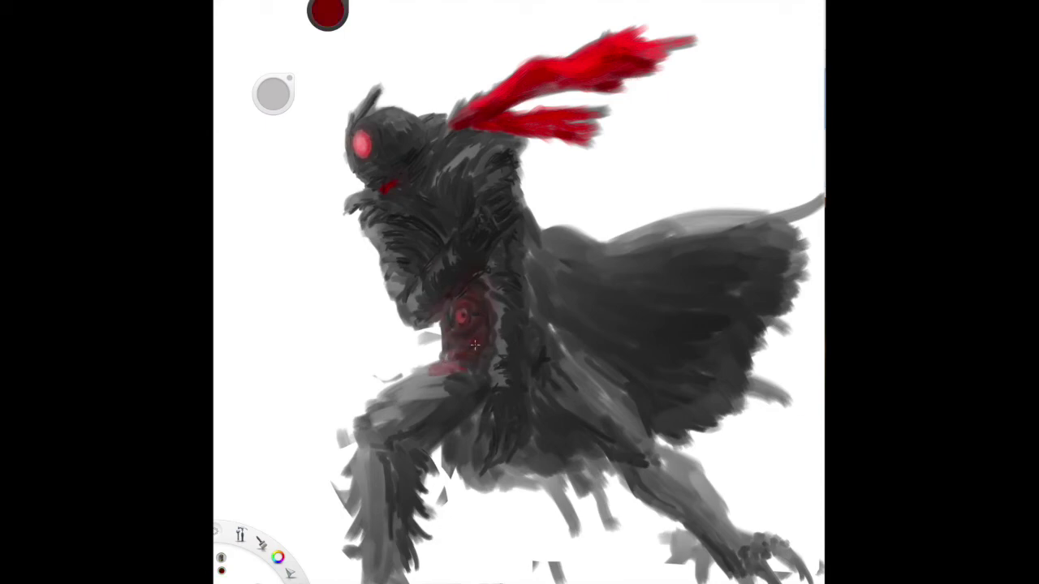
left_click(459, 314)
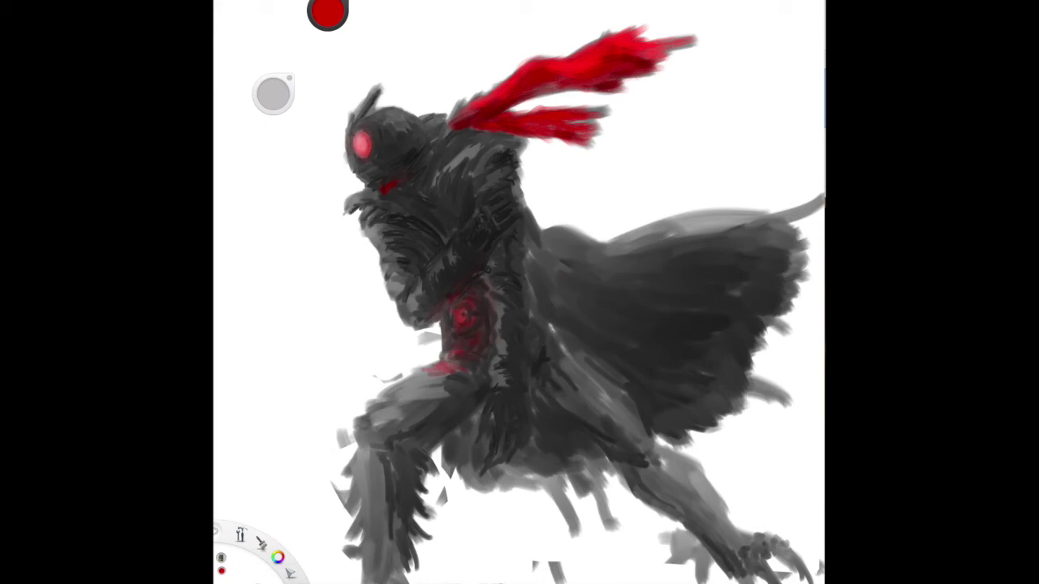
left_click(546, 328)
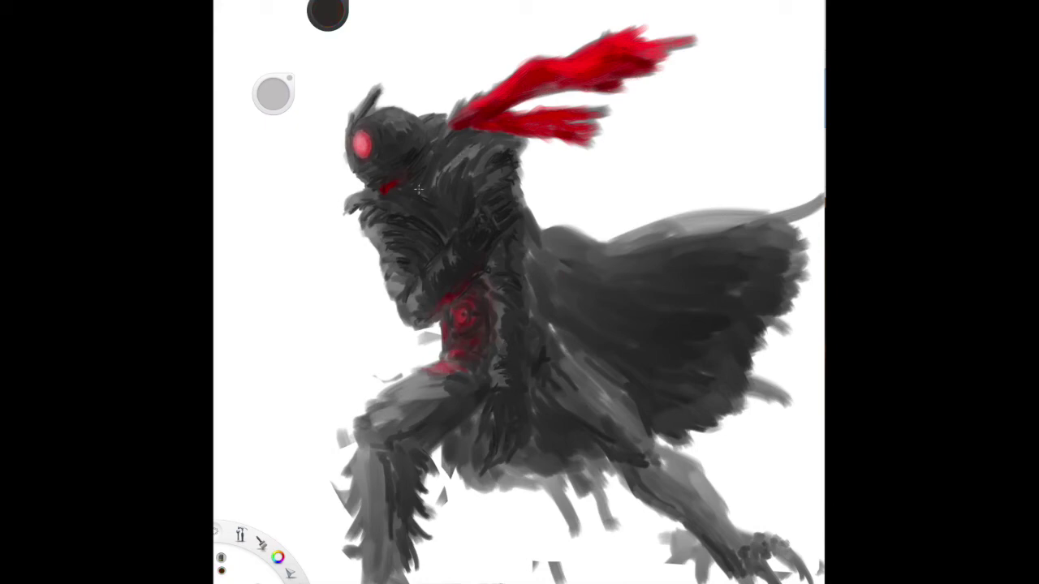
left_click_drag(600, 260, 540, 333)
Redraw the horn as a sharper dark spike and erase along its tip
left_click_drag(383, 86, 350, 121)
left_click_drag(378, 84, 359, 109)
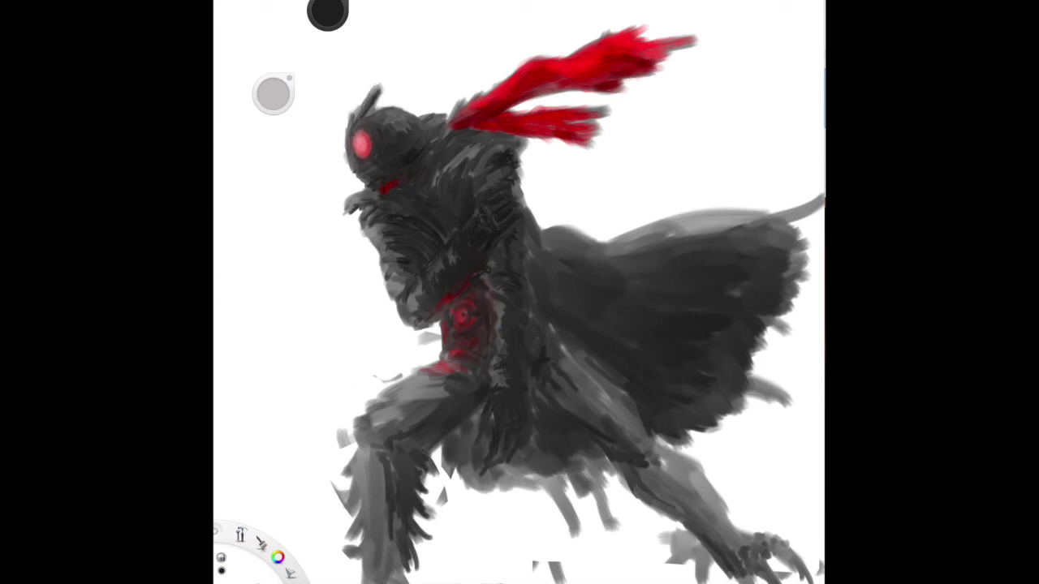
key("e")
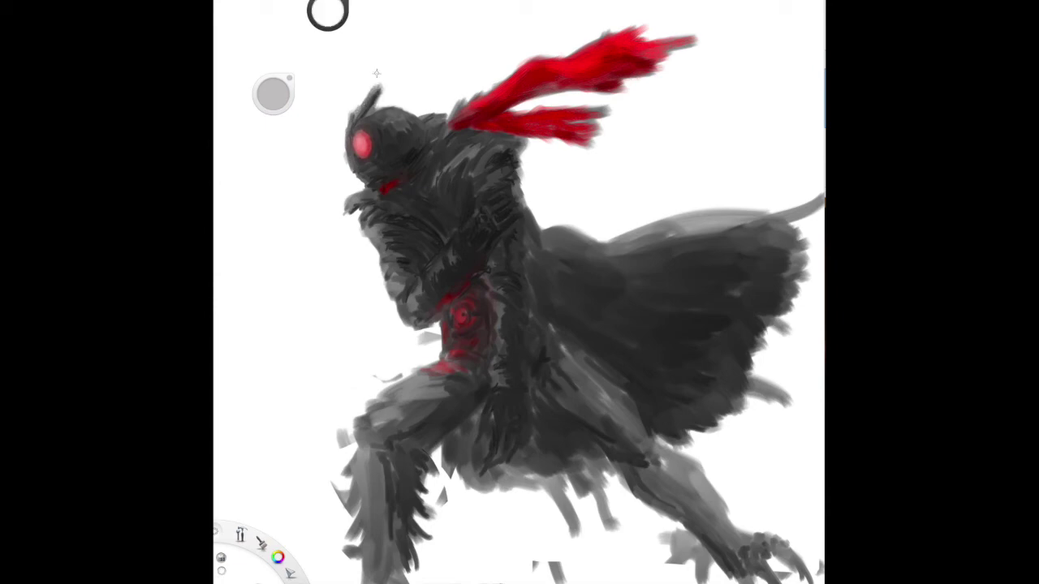
left_click_drag(360, 104, 377, 83)
Return to the black brush and add dark strokes at the horn tip
key("b")
left_click_drag(355, 114, 346, 101)
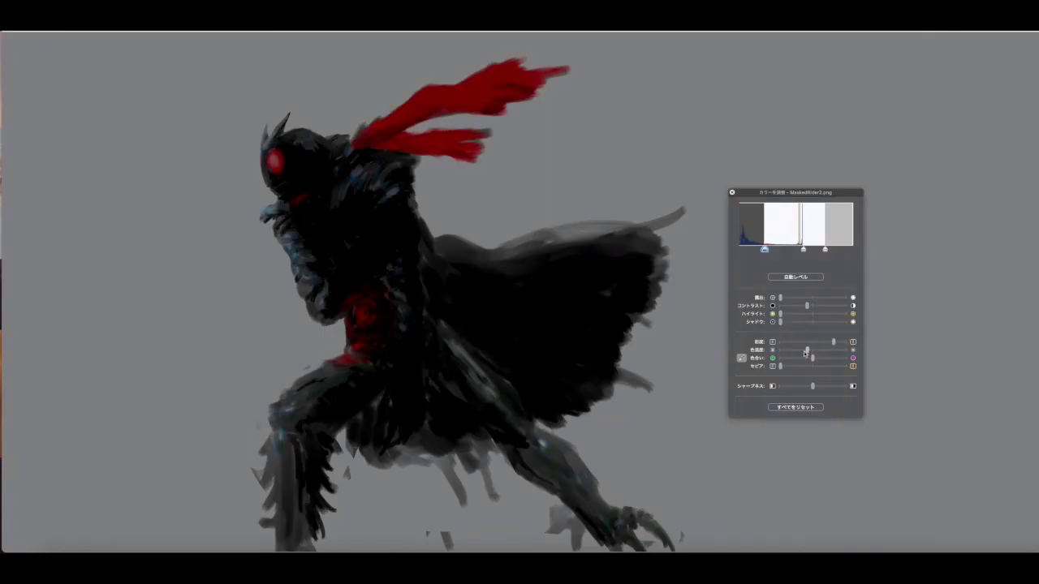
Adjust levels and tone sliders, raising saturation so the scarf is redder
left_click_drag(780, 366, 795, 366)
left_click_drag(801, 350, 791, 350)
left_click_drag(812, 387, 845, 386)
mouse_move(781, 321)
left_mouse_down()
mouse_move(837, 321)
mouse_move(780, 321)
left_mouse_up()
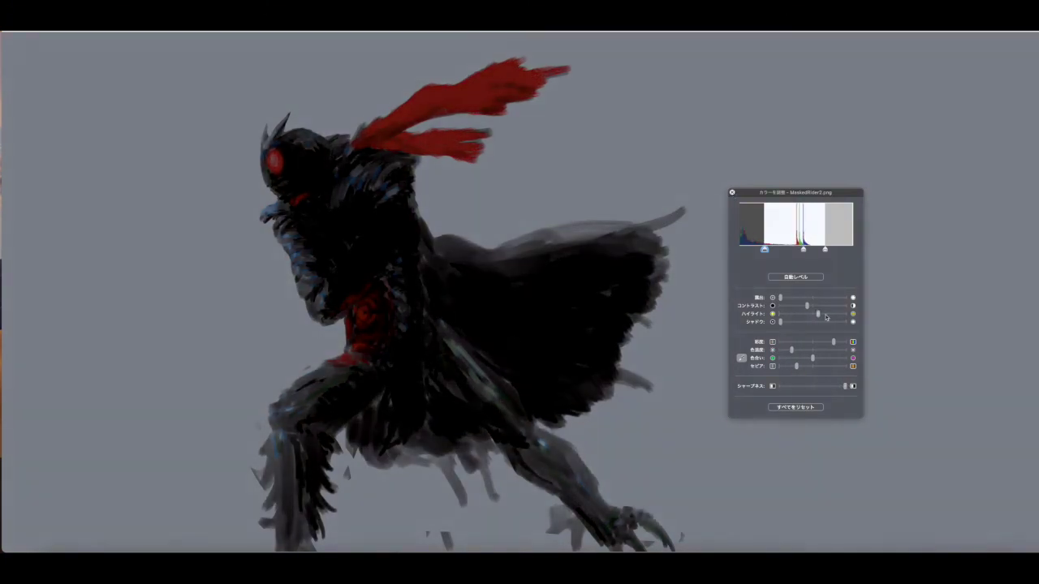
left_click(853, 341)
left_click_drag(845, 341, 840, 342)
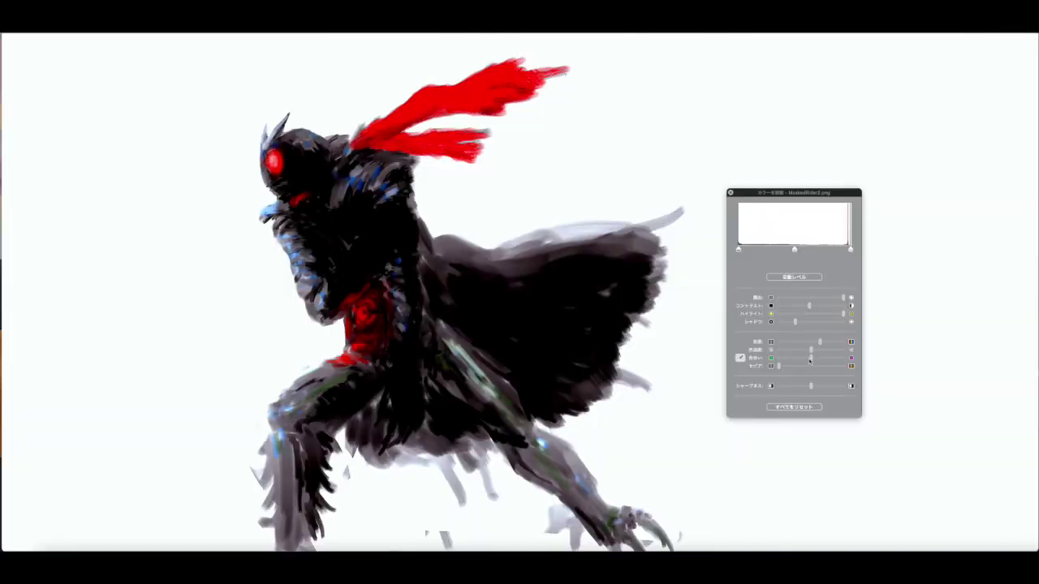
Remove the purple tint, tweak sepia, sharpness and exposure, then close Adjust Color
left_click_drag(827, 358, 811, 358)
left_click_drag(782, 371, 789, 369)
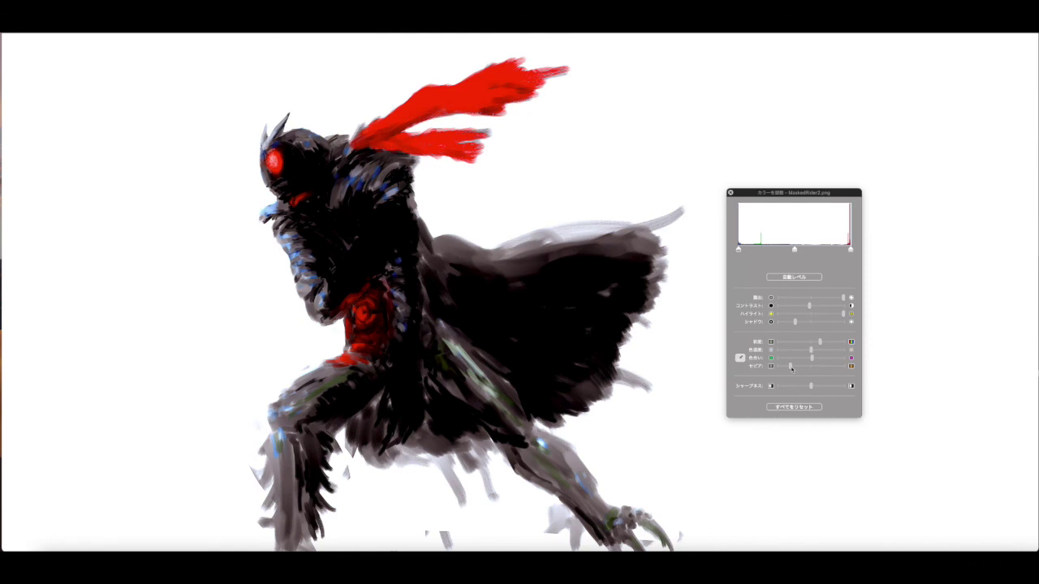
mouse_move(809, 386)
left_mouse_down()
mouse_move(748, 387)
mouse_move(857, 385)
left_mouse_up()
mouse_move(843, 297)
left_mouse_down()
mouse_move(775, 297)
mouse_move(854, 297)
left_mouse_up()
left_click(730, 192)
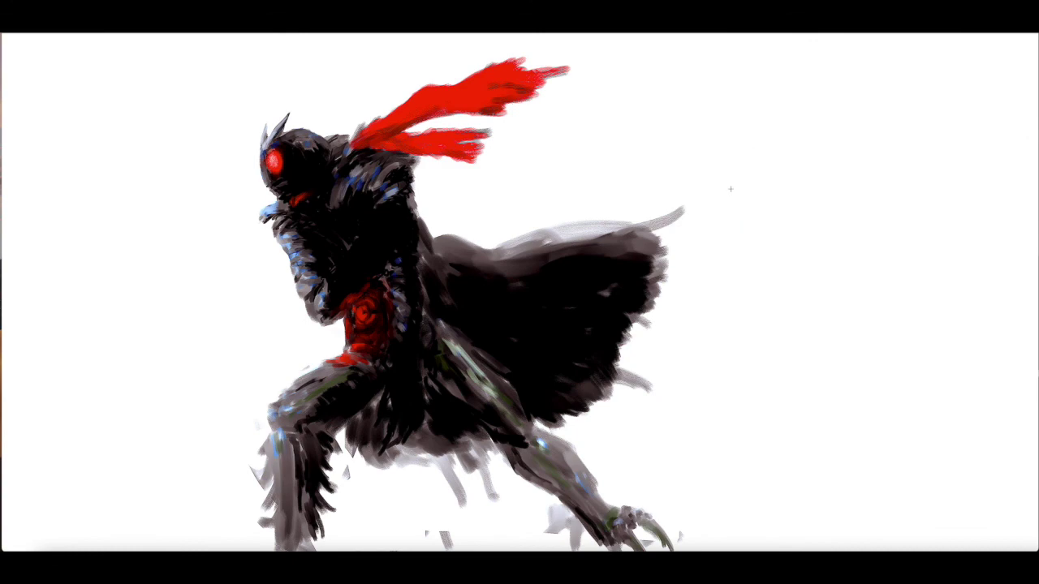